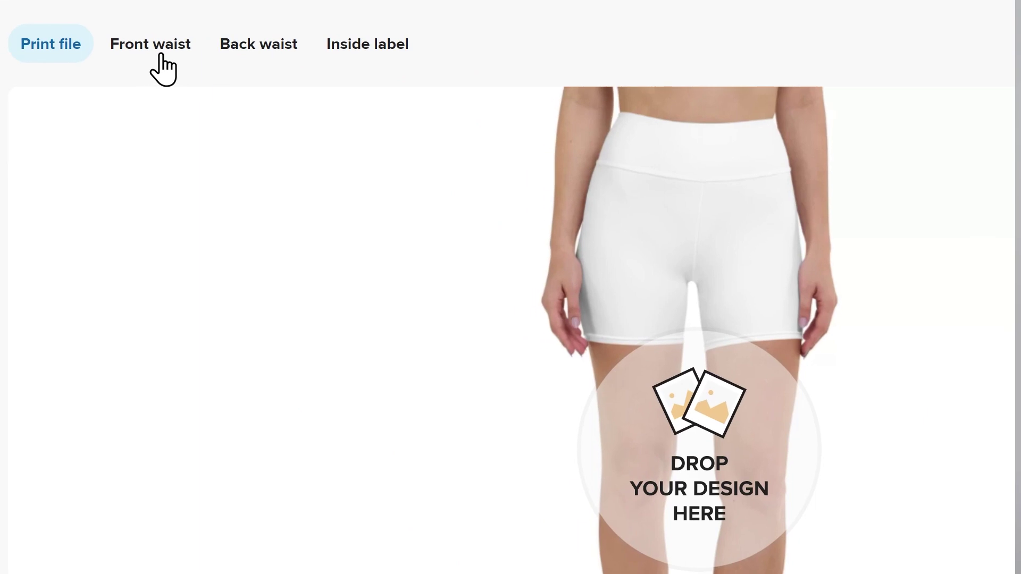
Step: Check the Front waist, Back waist and Inside label print areas of the yoga shorts in turn
left_click(160, 58)
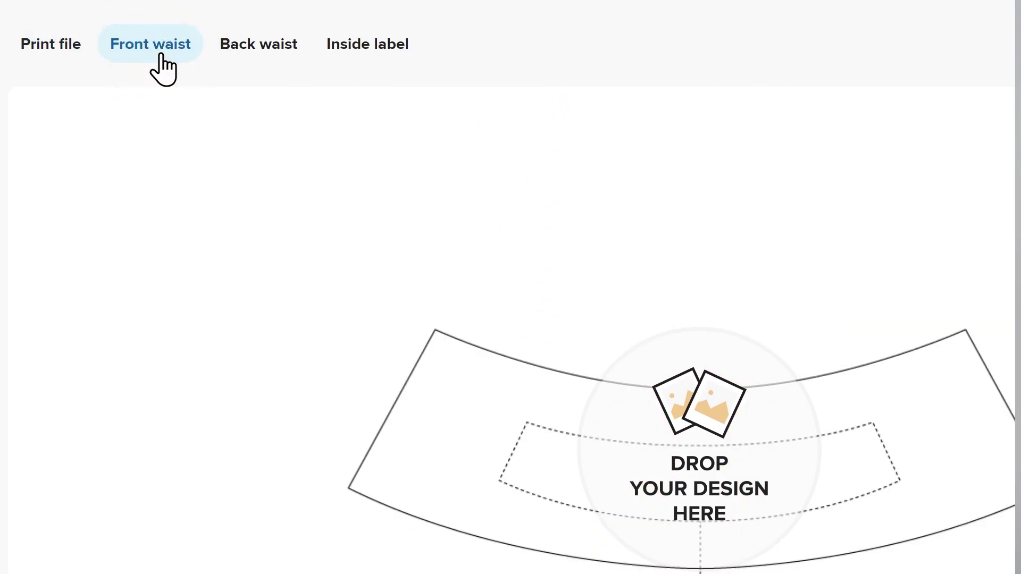
left_click(240, 50)
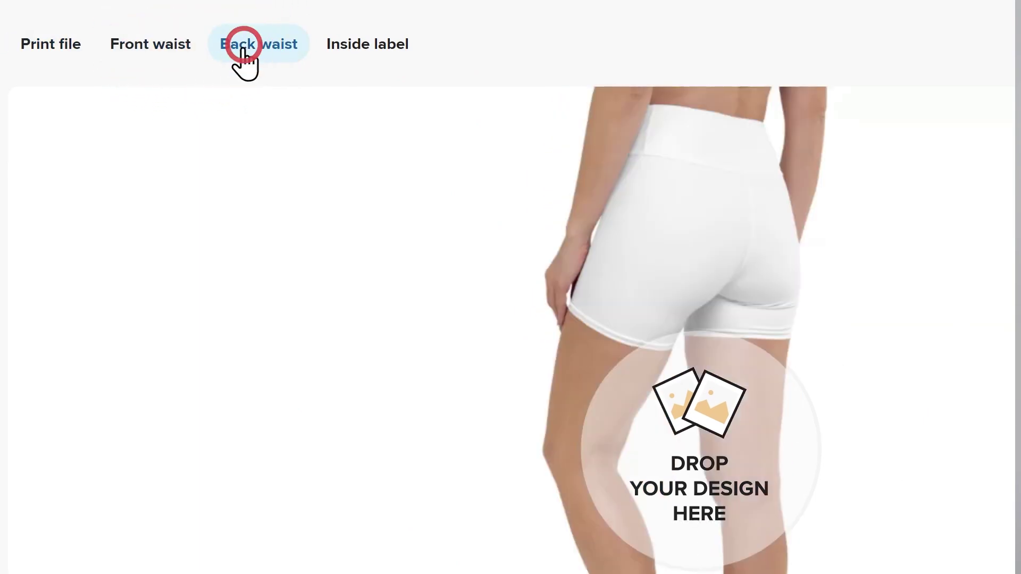
left_click(354, 65)
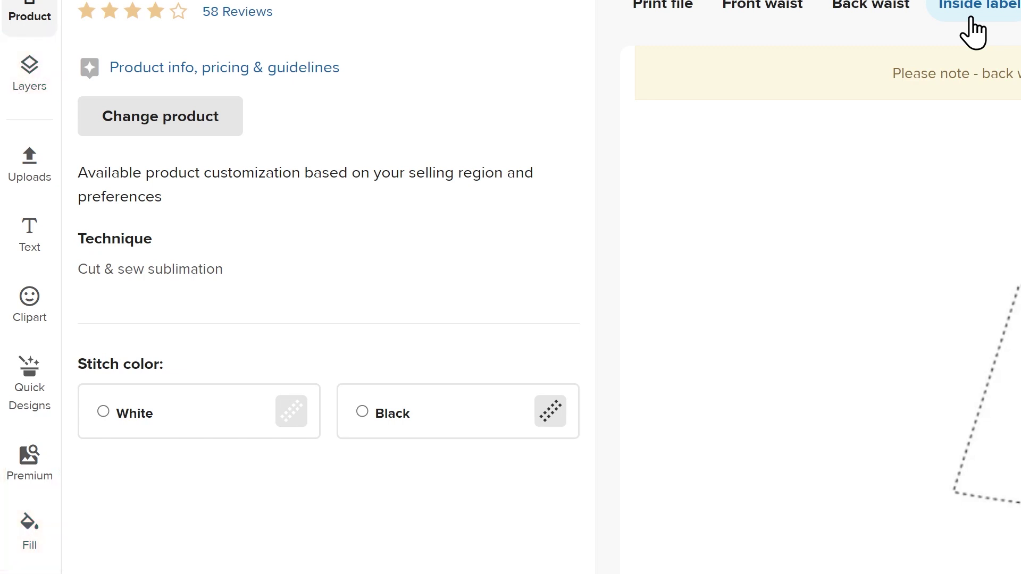
Step: Add the black-and-white tiger jungle pattern from Clipart's Quick Designs Premium patterns
left_click(52, 318)
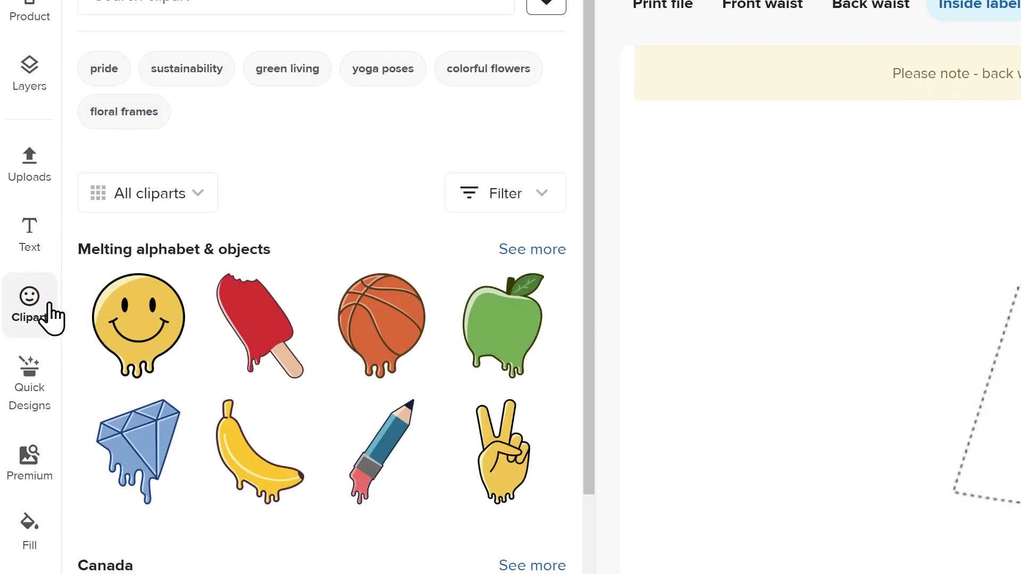
left_click(37, 392)
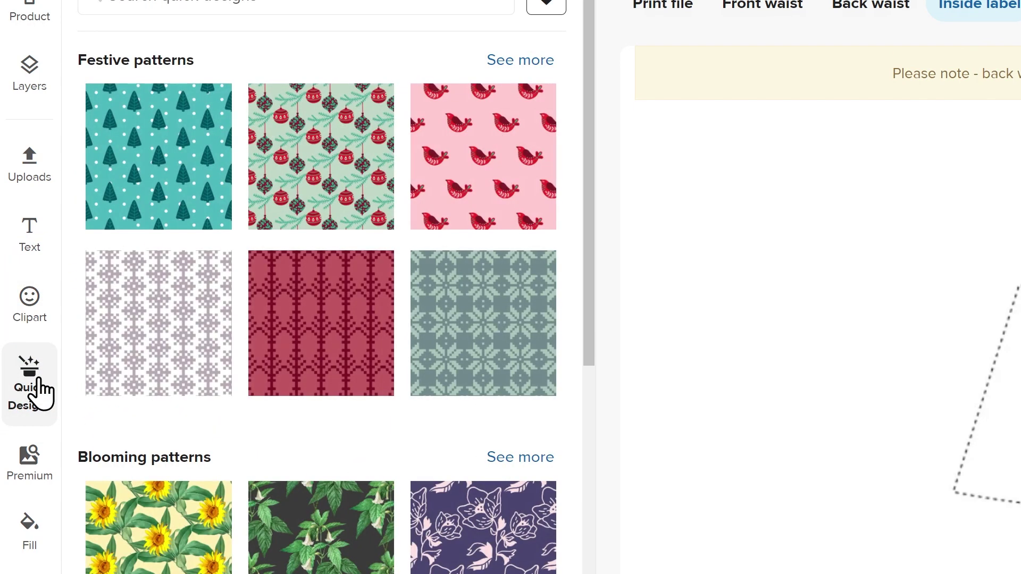
left_click(33, 469)
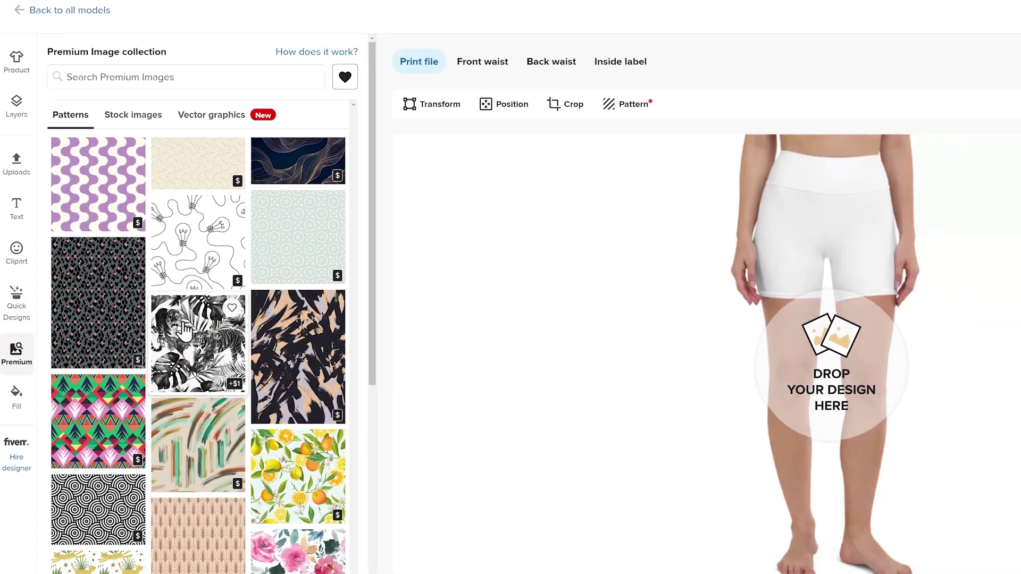
left_click(299, 423)
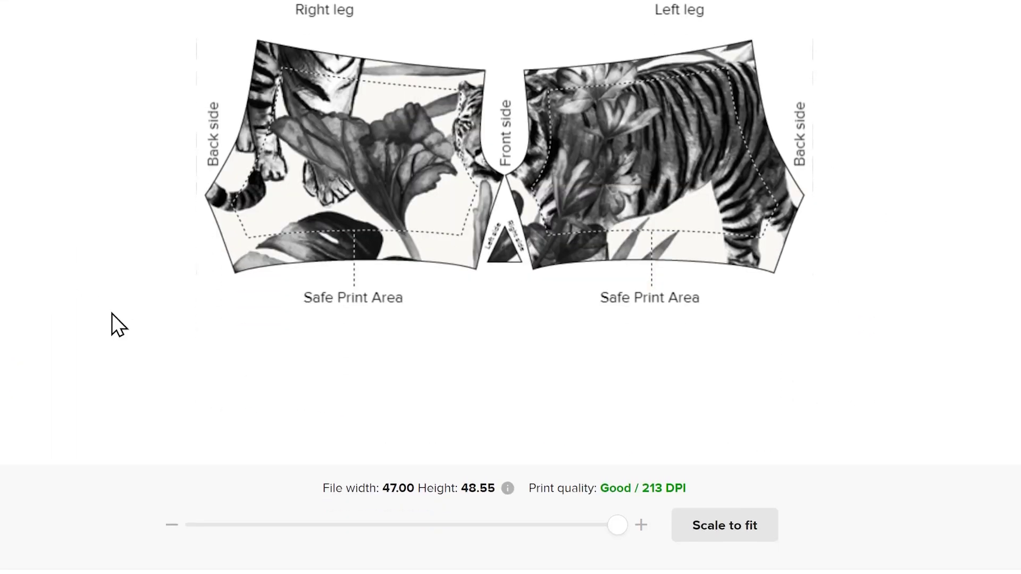
Step: Scale the tiger print to 15.51 × 16.02, place it on the right leg, and tile it as a Block pattern
left_click_drag(595, 525, 267, 505)
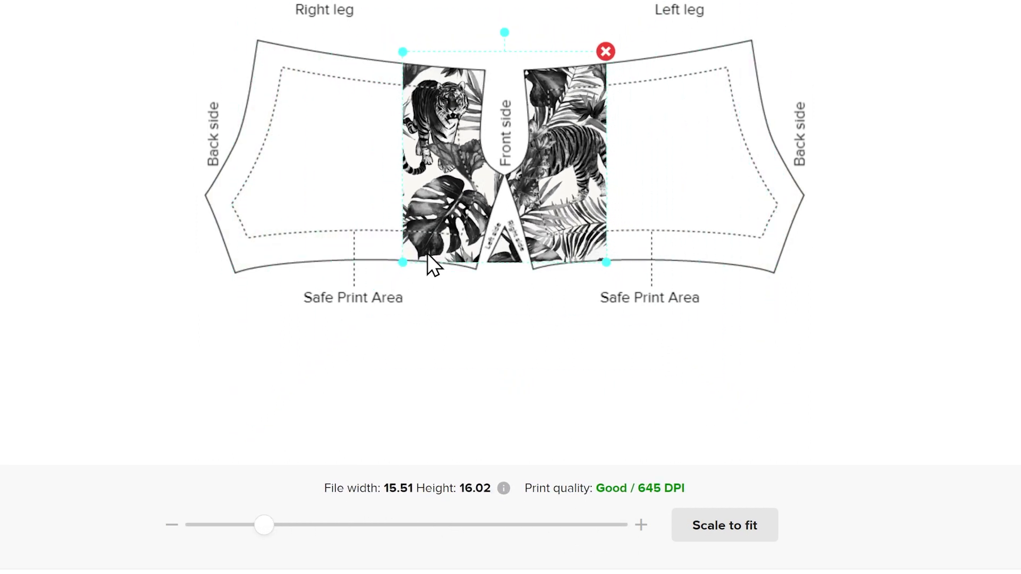
left_click_drag(431, 194, 286, 194)
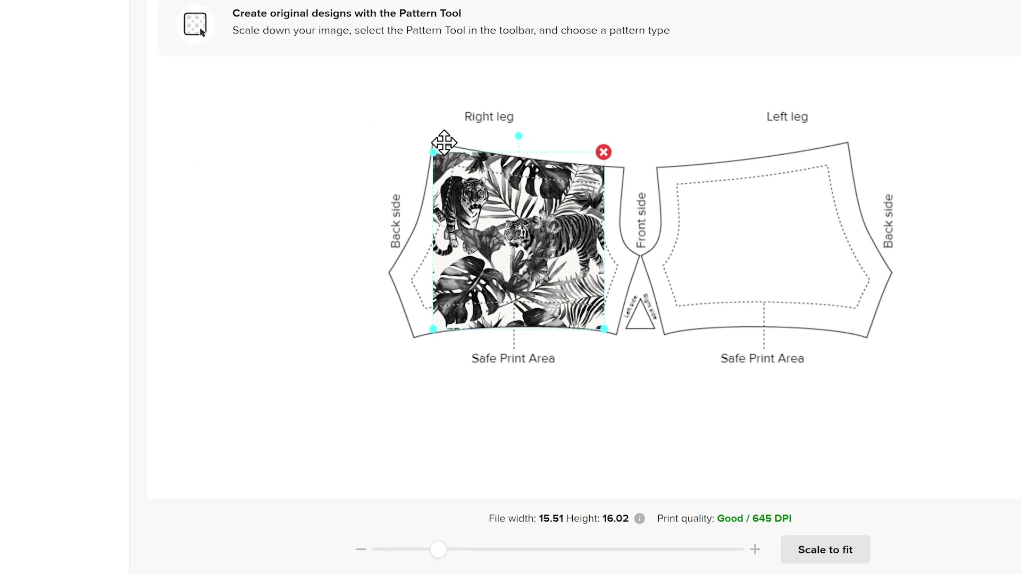
left_click(561, 63)
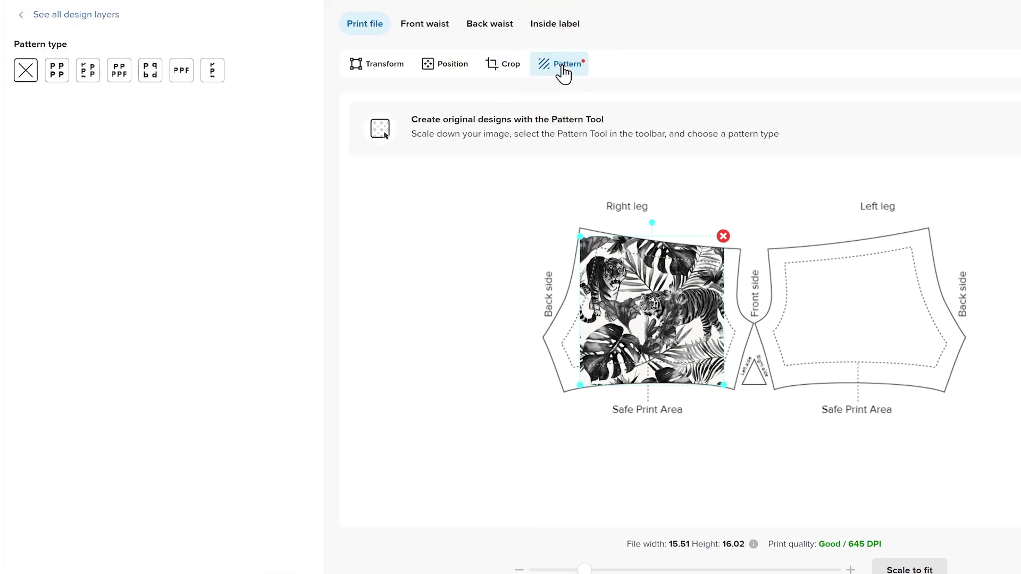
left_click(57, 70)
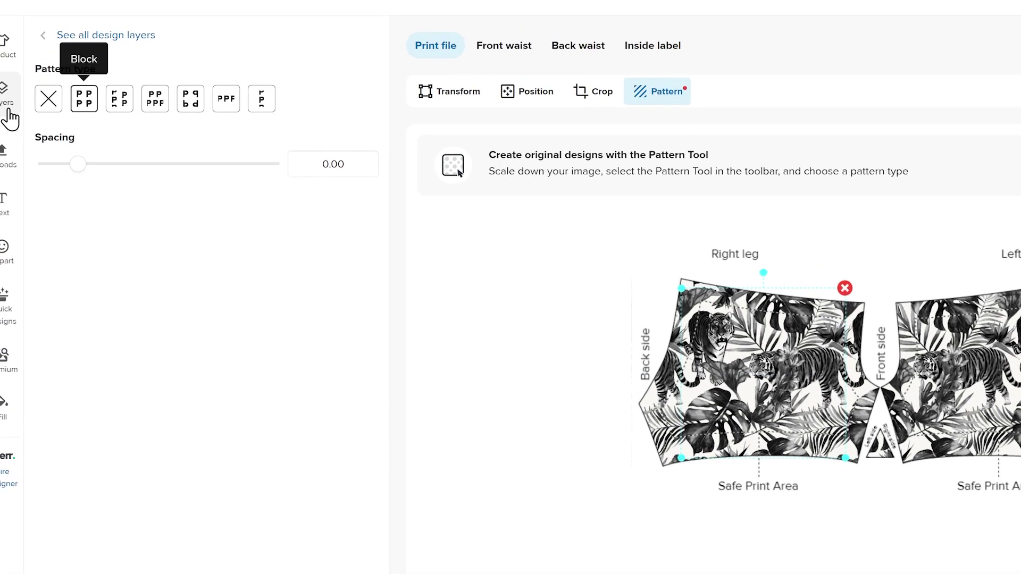
left_click(28, 149)
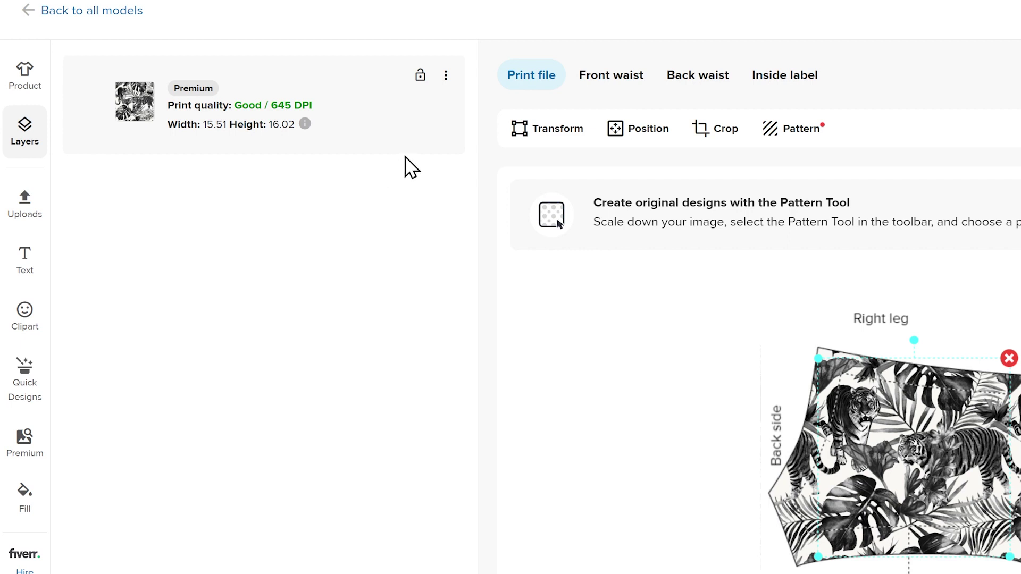
Step: Duplicate the tiger pattern layer to all placements and move Melting Peace Sign above Melting Diamond
left_click(446, 77)
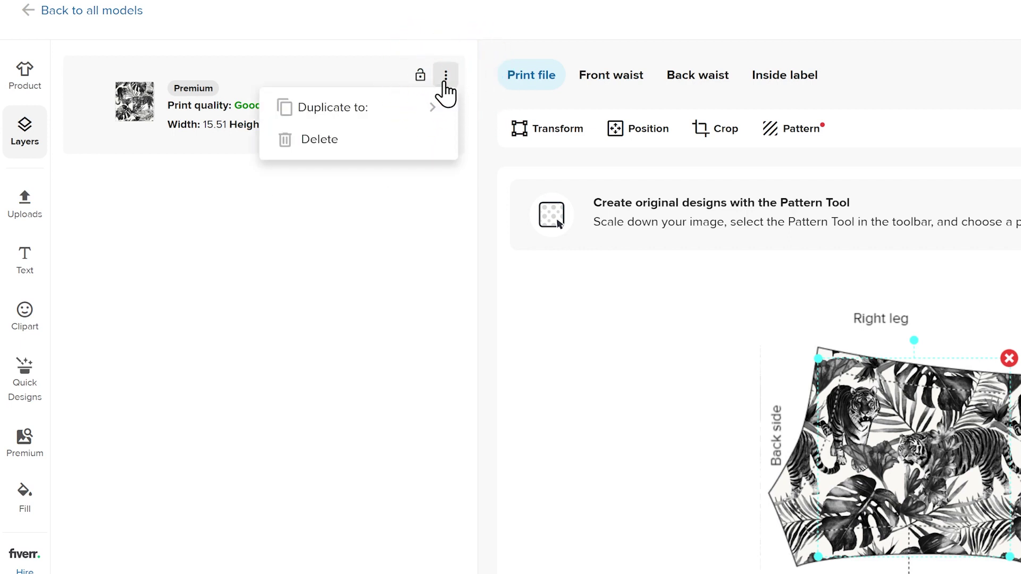
left_click(427, 110)
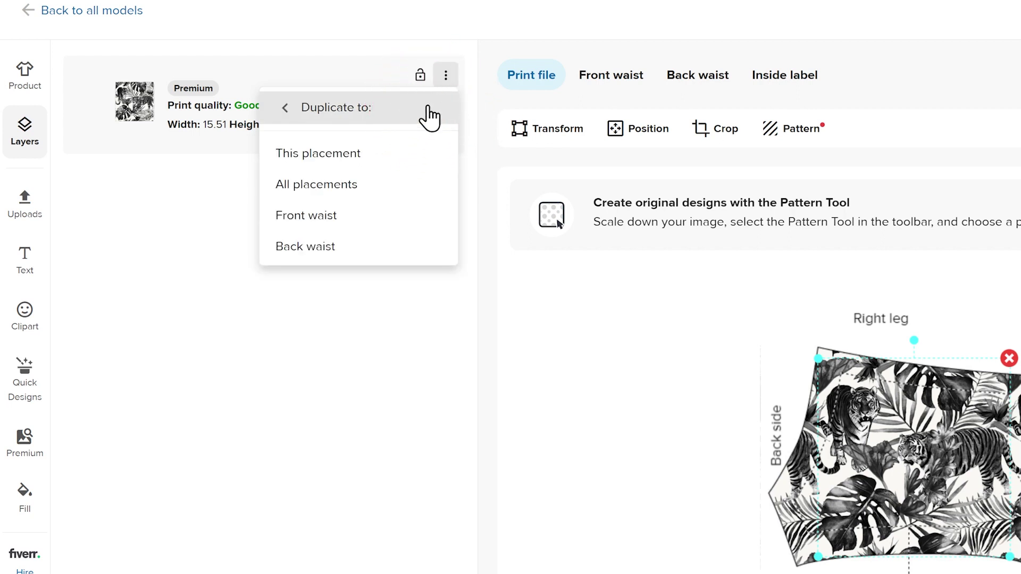
left_click(404, 185)
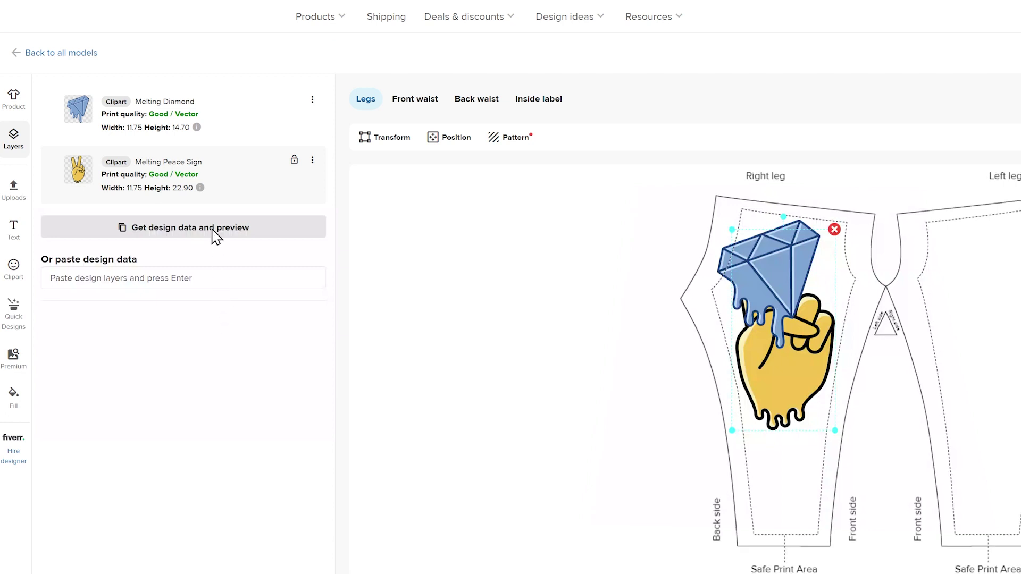
left_click_drag(211, 181, 209, 109)
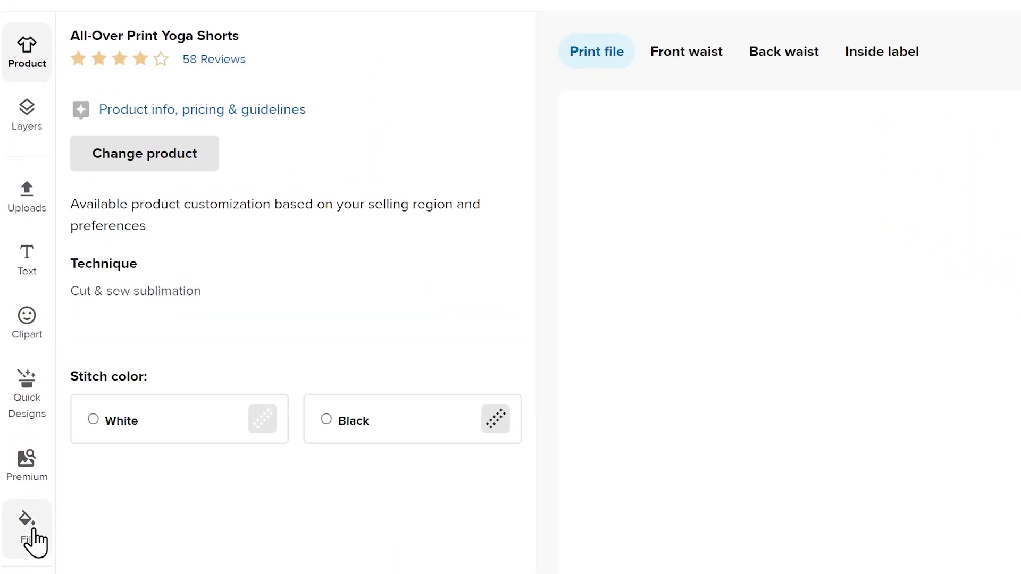
Step: Set the background fill to the light grey hexagon image from Premium Images
left_click(35, 541)
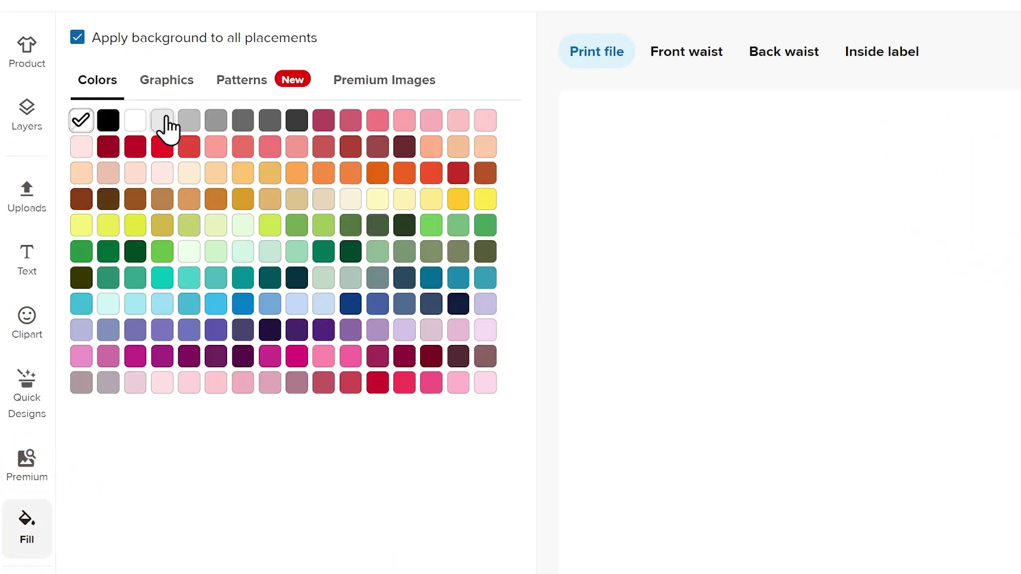
left_click(167, 86)
left_click(243, 90)
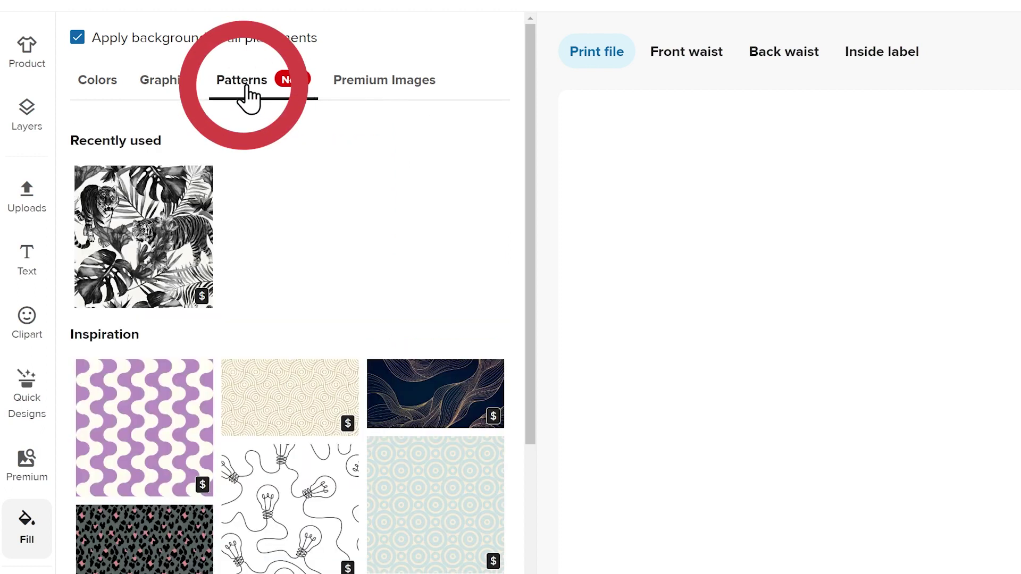
left_click(375, 96)
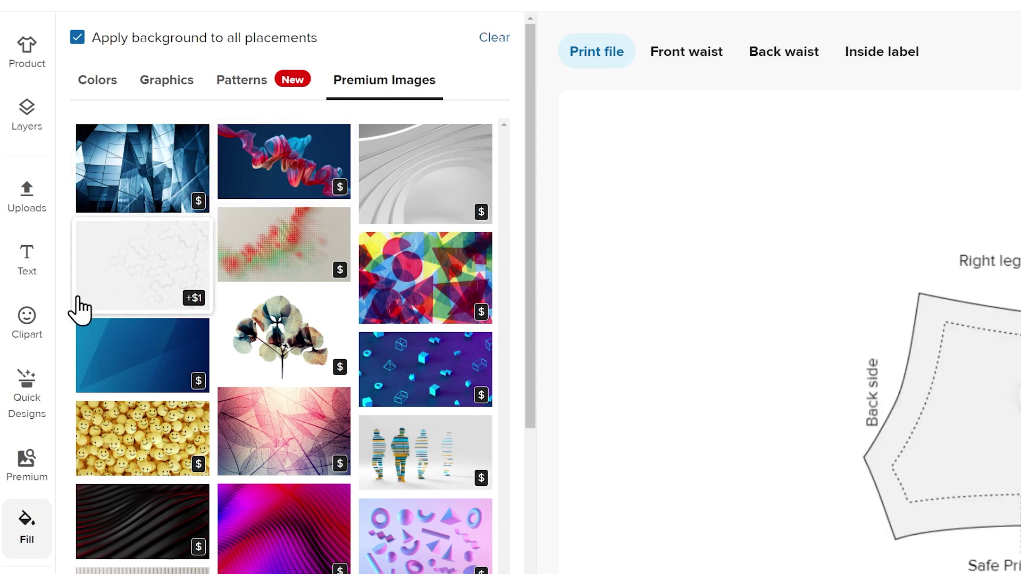
left_click(24, 327)
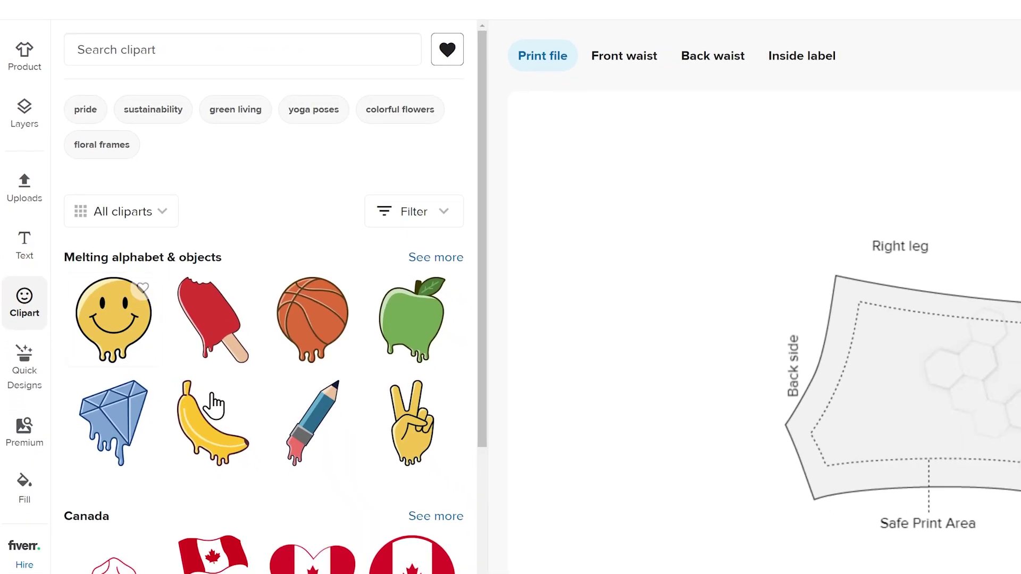
Step: Add the Plant 3 leaf clipart, moving it onto the right leg and shrinking it
scroll(285, 366, "down", 5)
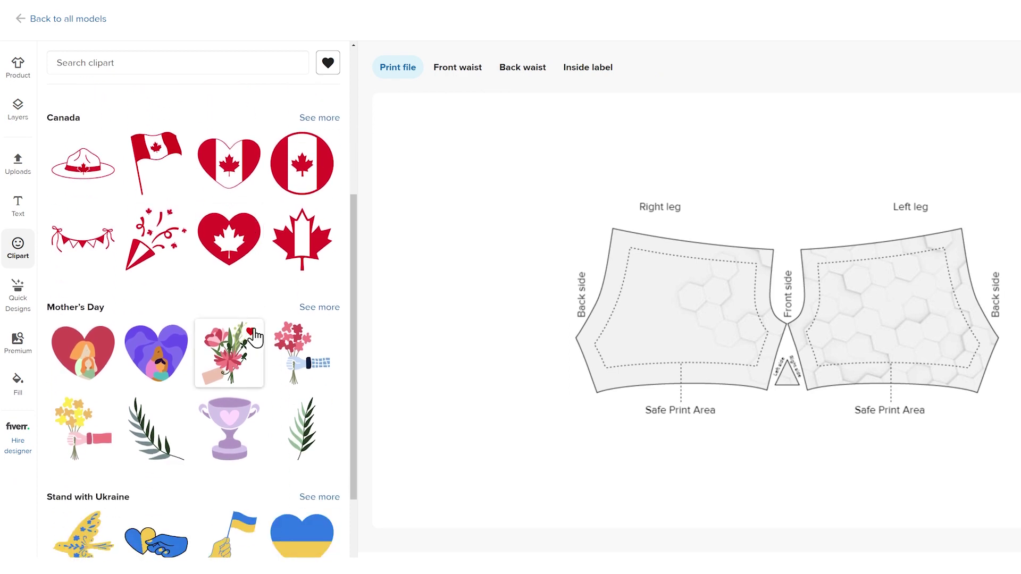
left_click(155, 431)
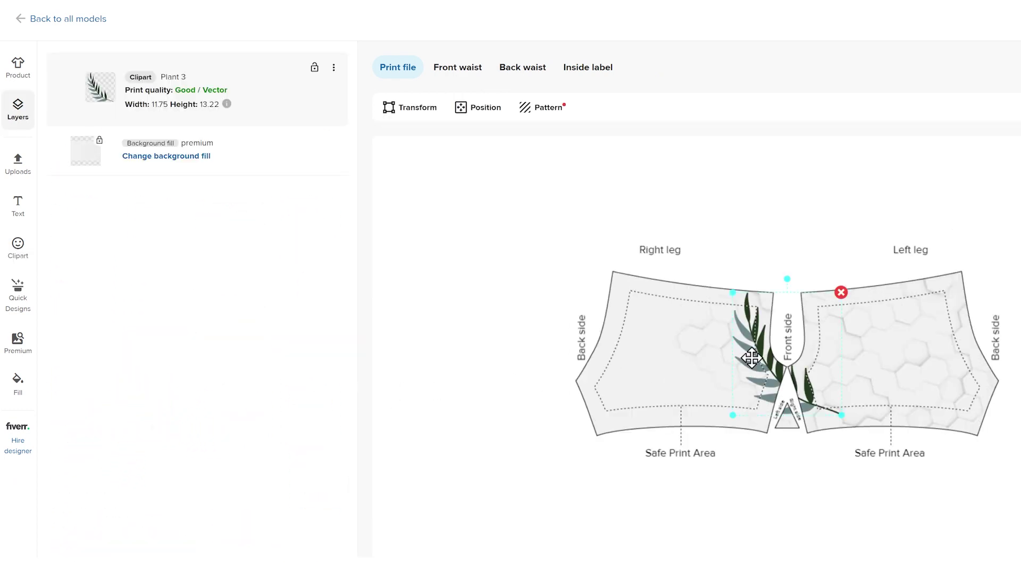
left_click_drag(751, 358, 639, 361)
left_click_drag(728, 417, 709, 394)
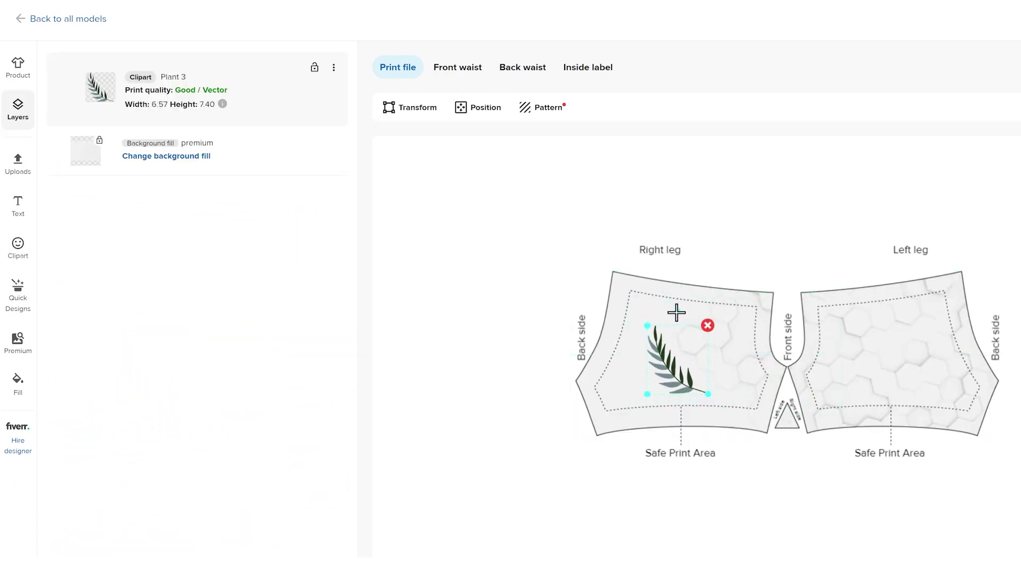
Step: Repeat the leaf in a Half drop pattern with 0.21 spacing and show the mockup preview
left_click(547, 123)
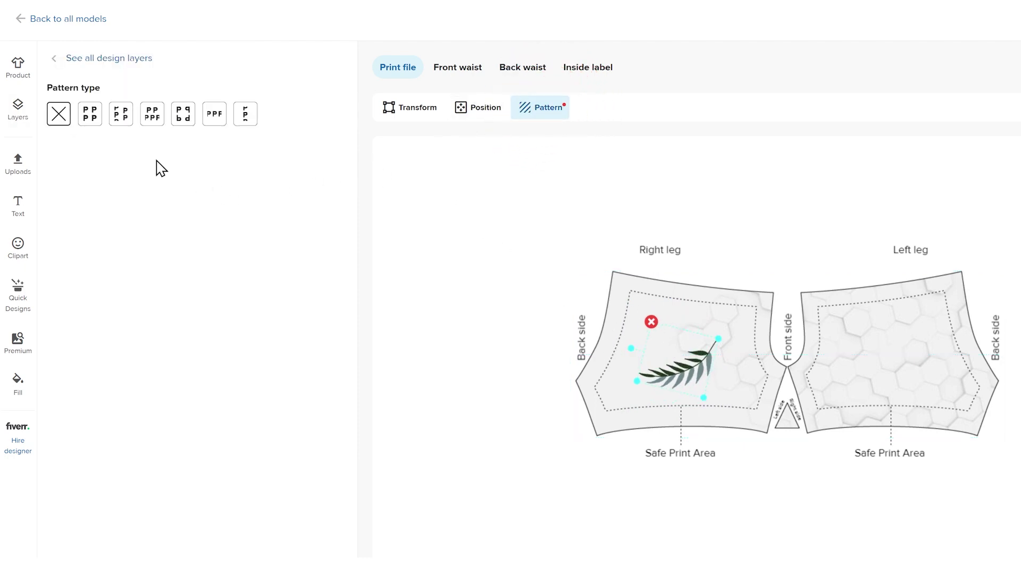
left_click(121, 117)
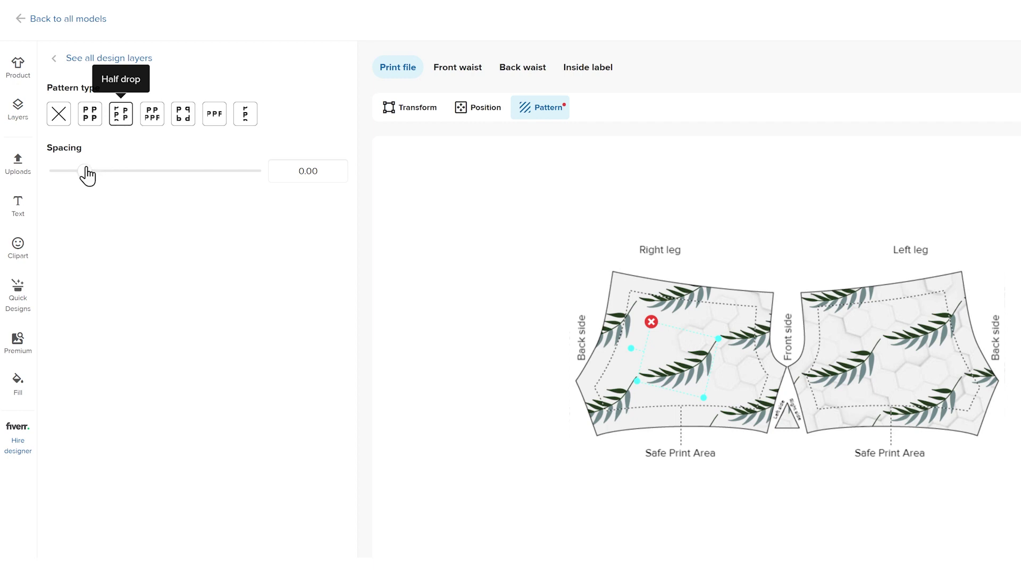
left_click_drag(85, 168, 97, 171)
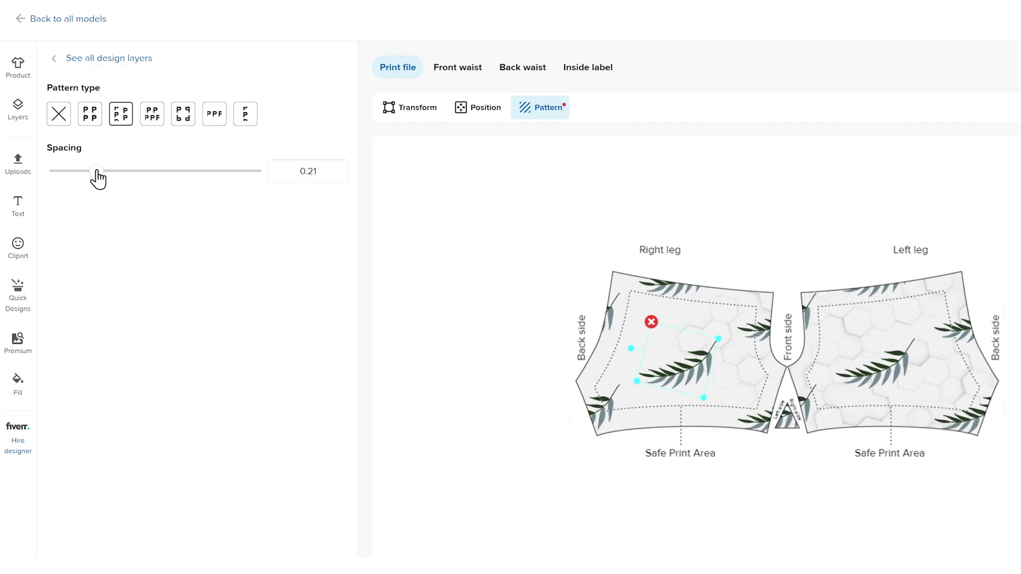
left_click(973, 154)
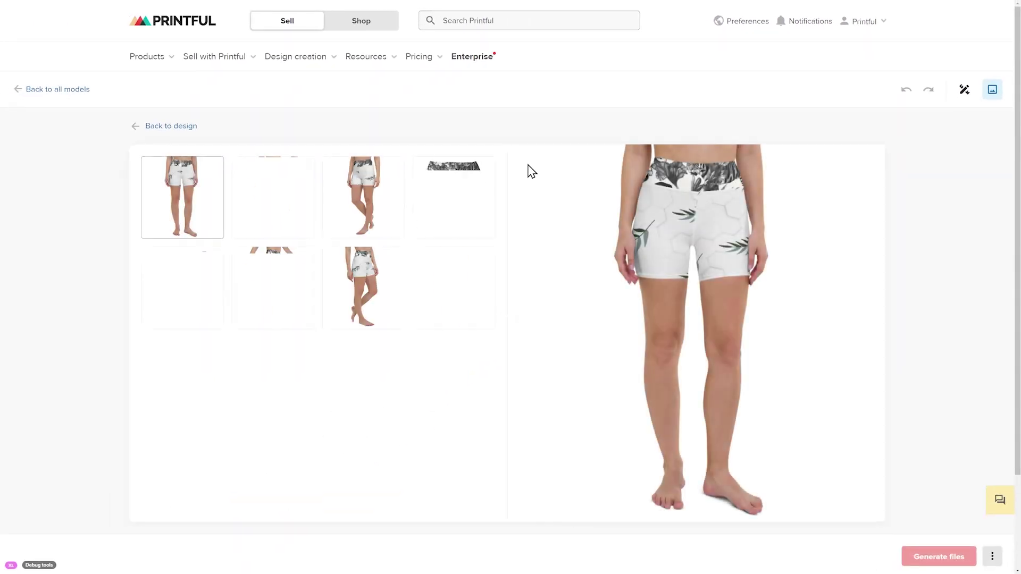
Step: Browse the side and flat back mockup views of the shorts, then return to the design
left_click(455, 254)
left_click(361, 284)
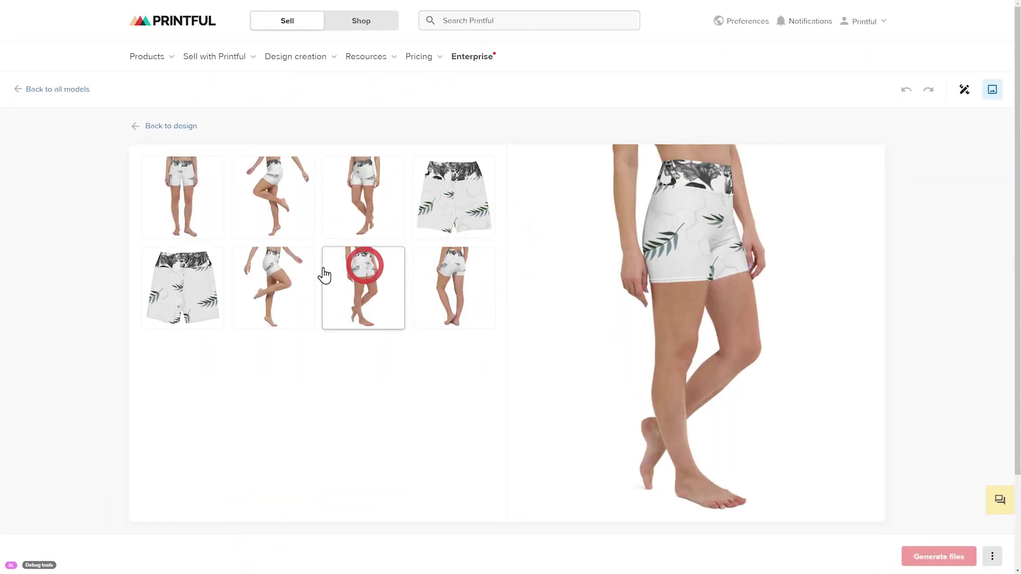
left_click(199, 291)
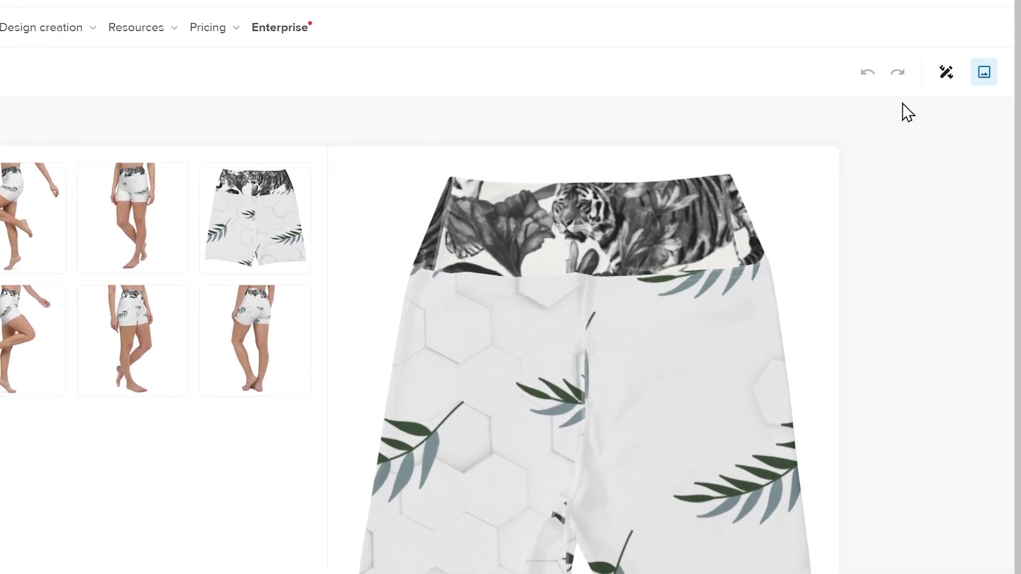
left_click(963, 90)
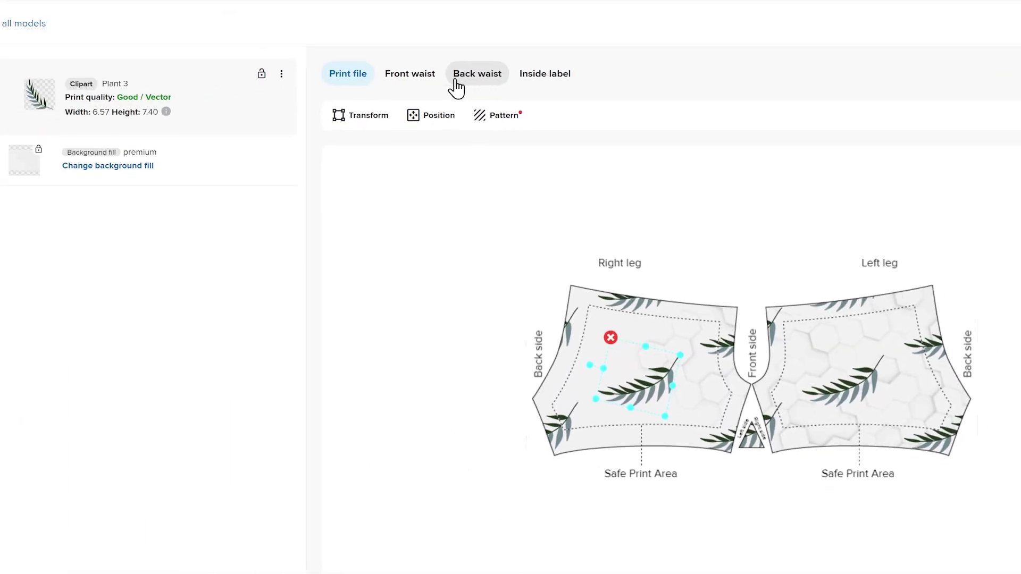
Step: Delete the tiger artwork layer from the Front waist and recheck the mockups
left_click(482, 76)
left_click(333, 68)
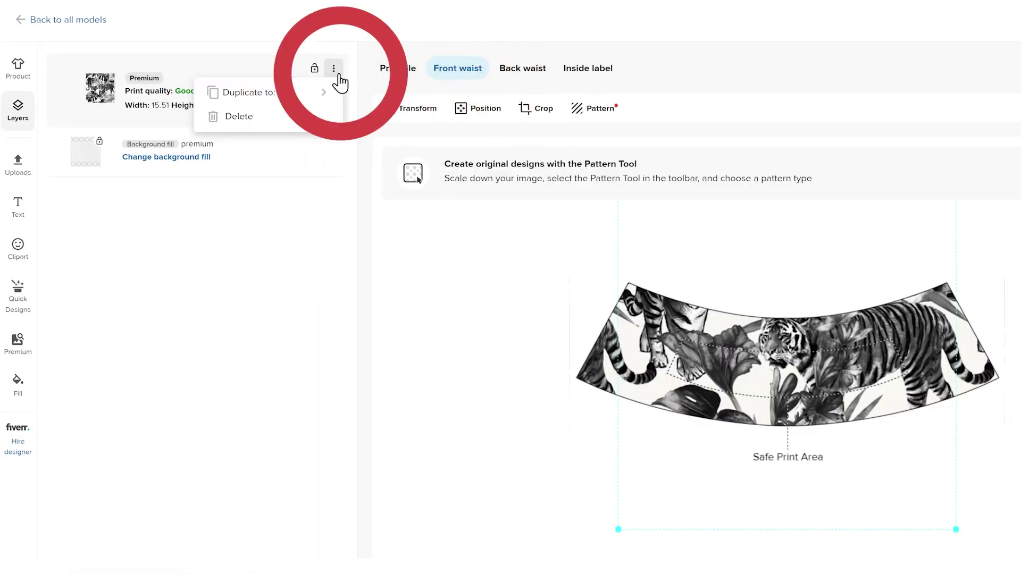
left_click(310, 118)
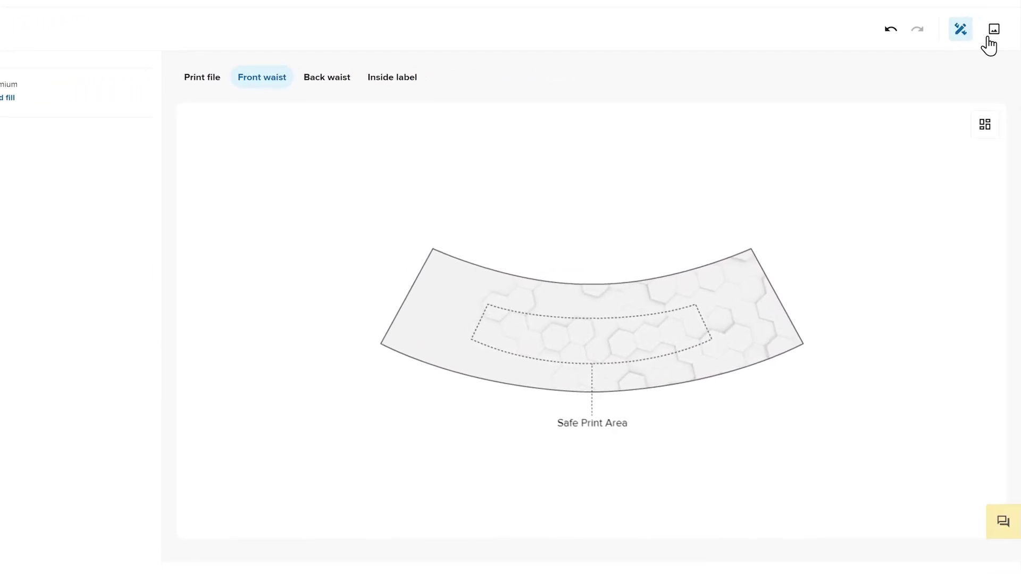
left_click(994, 30)
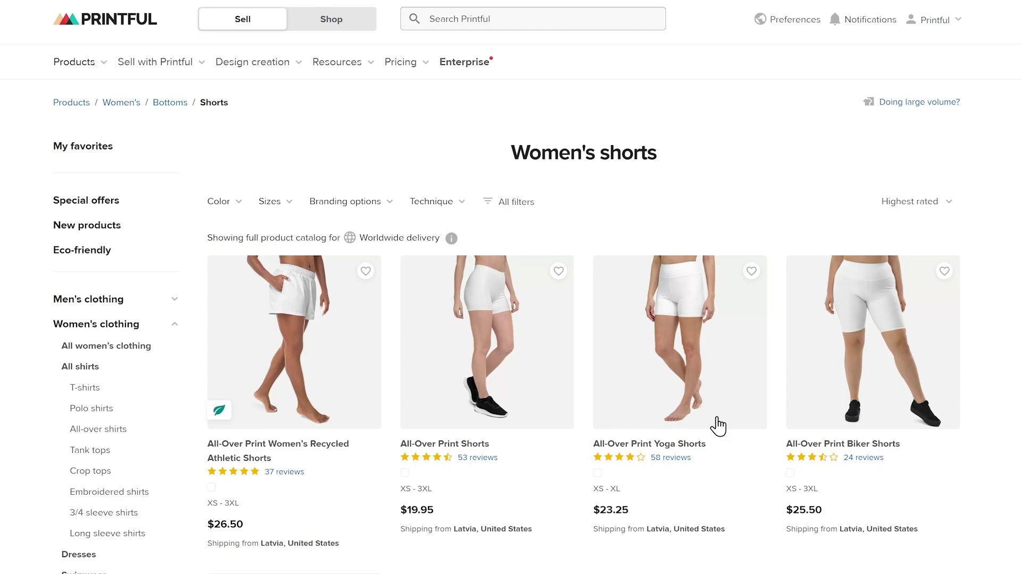
Step: Download the Inside label template from the All-Over Print Yoga Shorts file guidelines
left_click(718, 425)
scroll(851, 559, "down", 15)
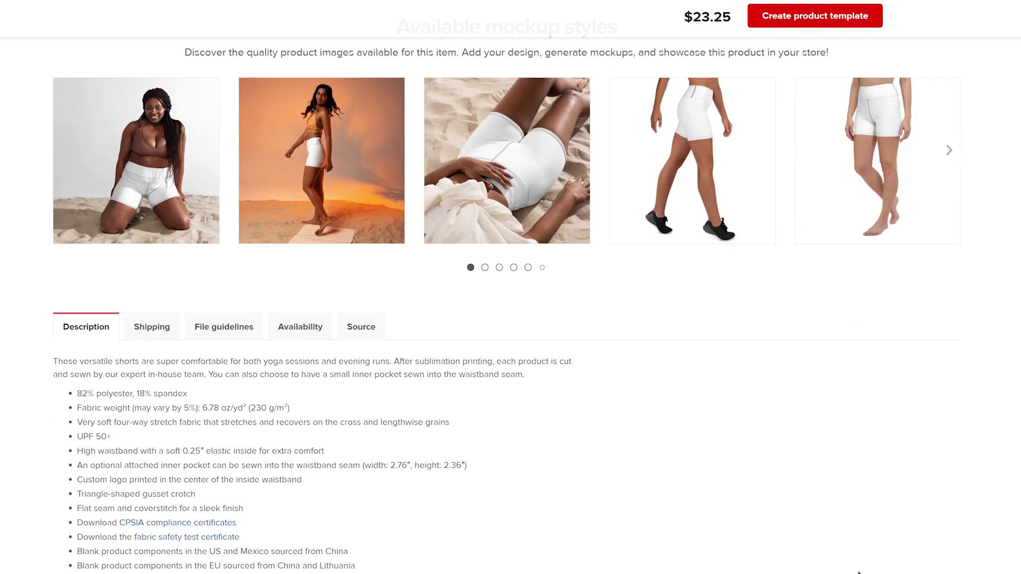
scroll(858, 569, "down", 1)
left_click(246, 320)
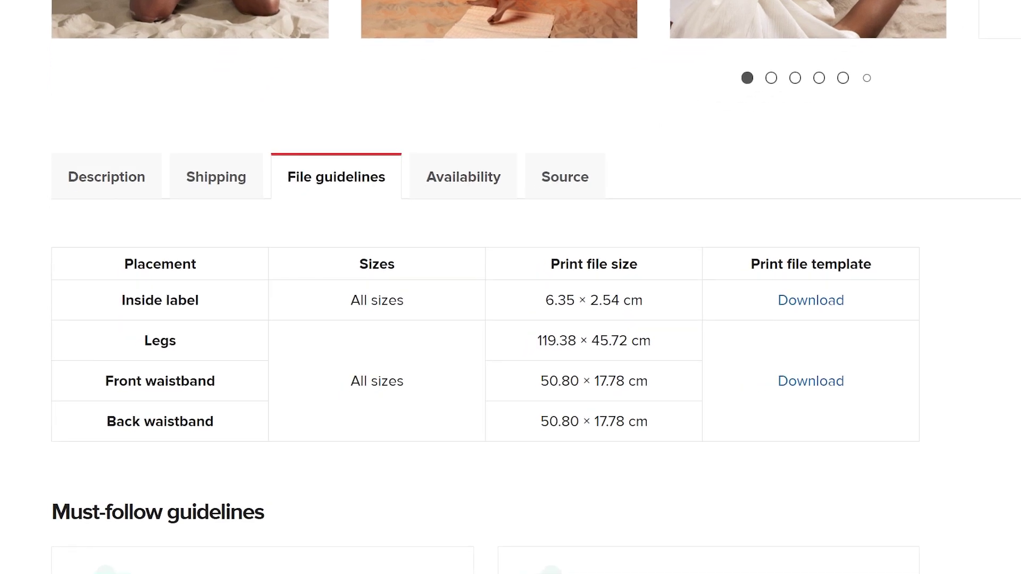
left_click(838, 303)
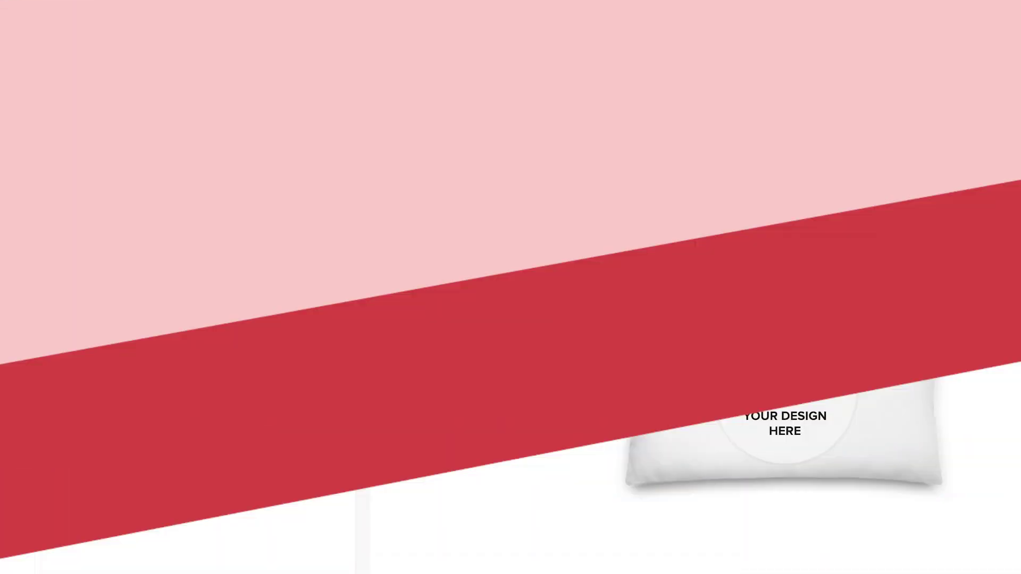
Step: Apply the parrot photo from the uploads library to the pillow front and view its mockup
left_click(27, 249)
scroll(612, 319, "down", 5)
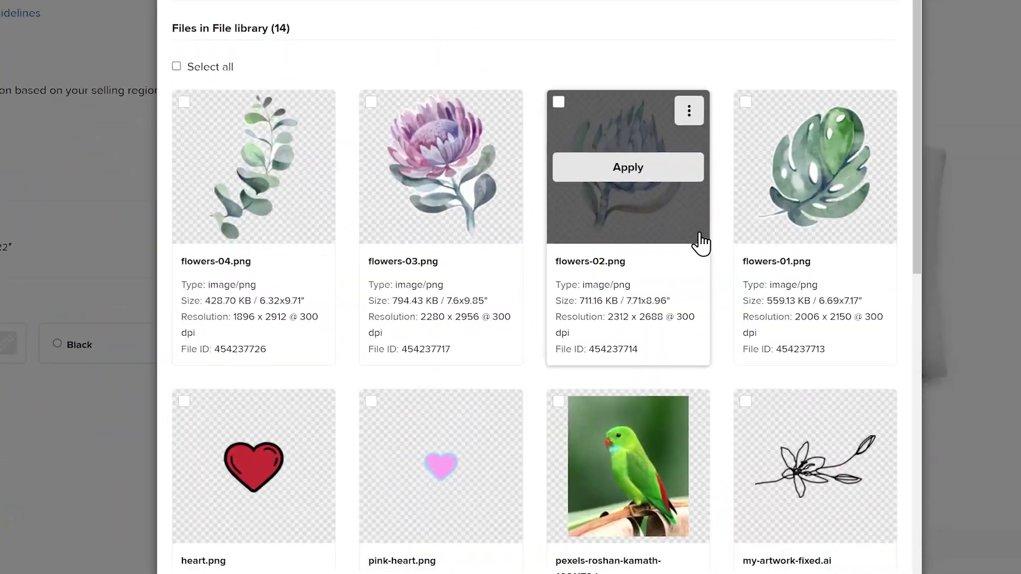
left_click(660, 466)
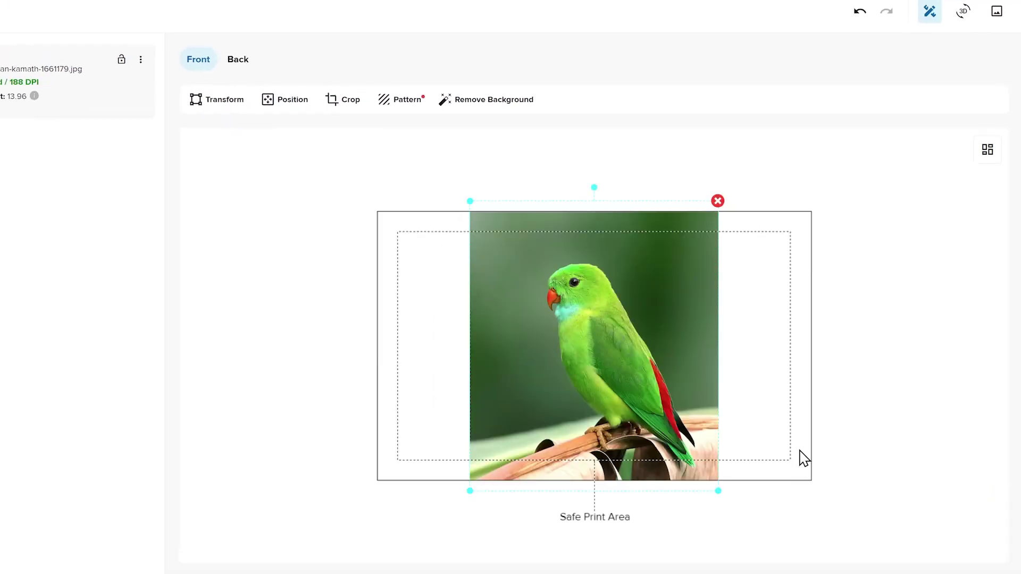
left_click(998, 12)
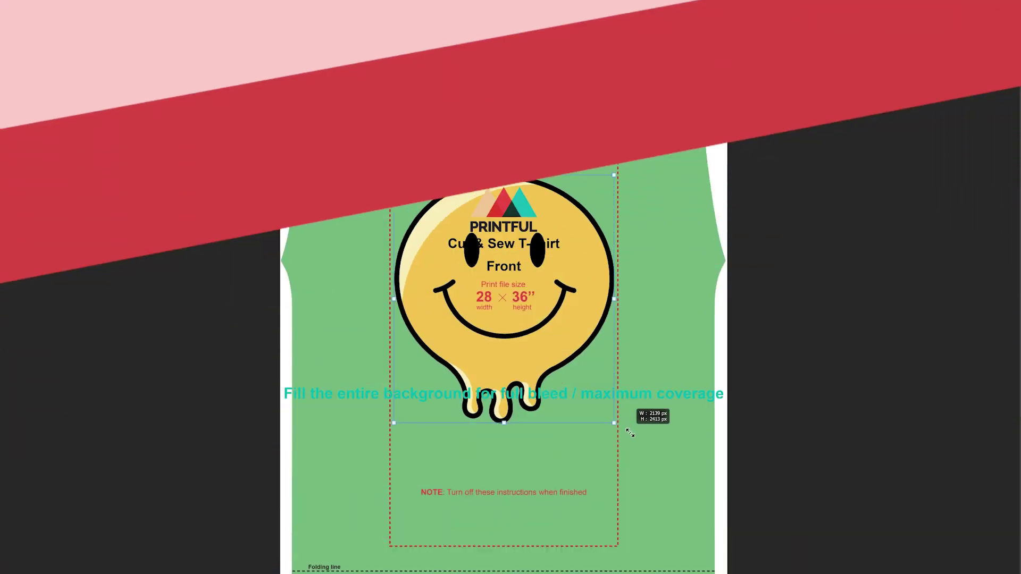
Step: Enlarge the melting smiley and align it to the centre guide of the T-shirt front
left_click_drag(630, 434, 678, 466)
left_click_drag(571, 367, 544, 365)
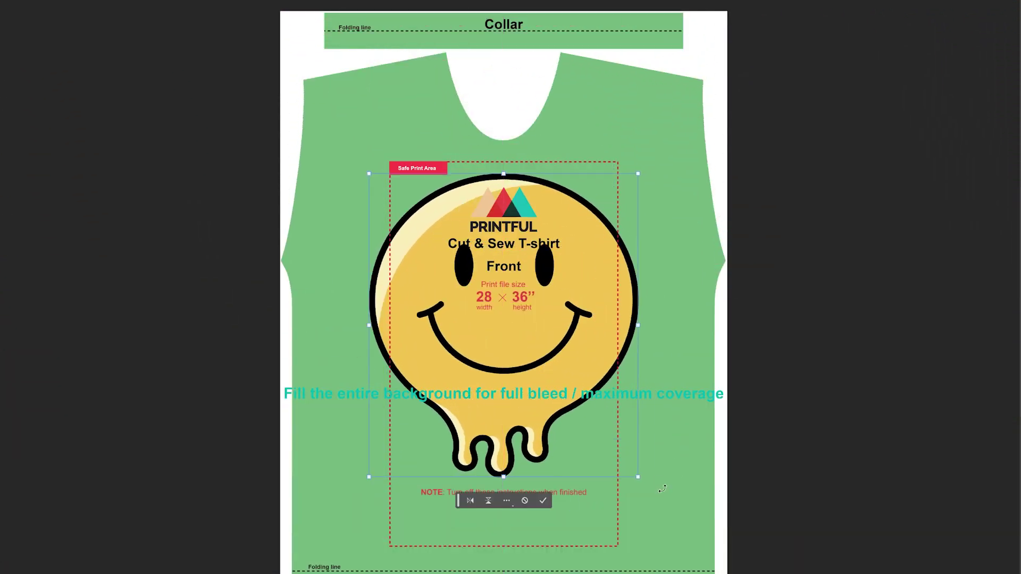